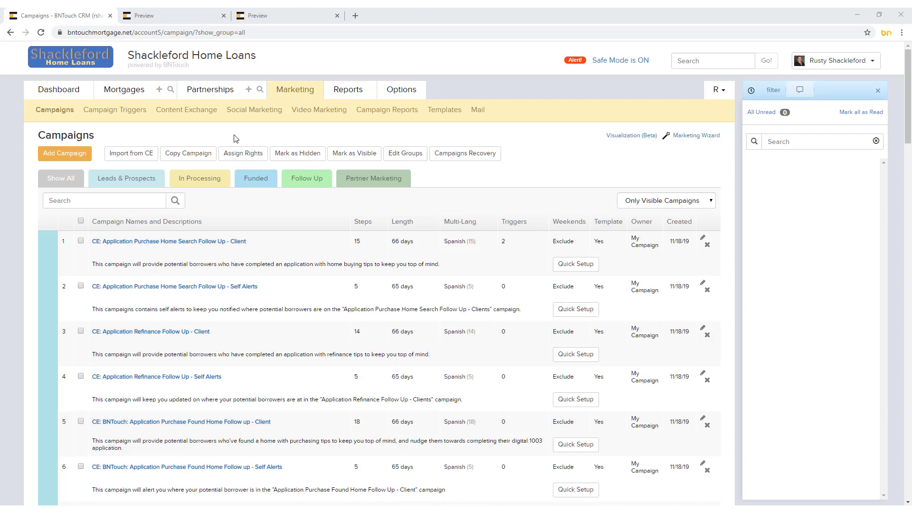
Scroll through the December Newsletter preview, close it, and review the home-offer letter preview
{"action": "left_click", "coordinate": [186, 19]}
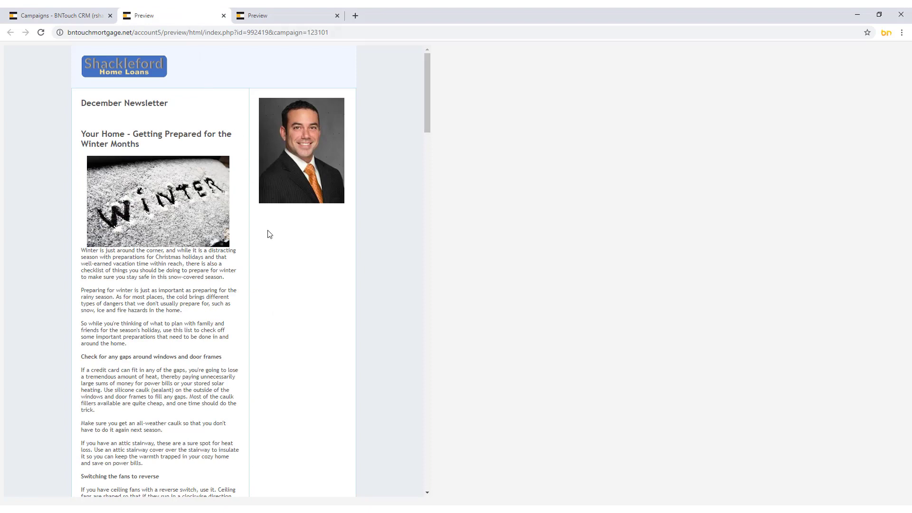
{"action": "scroll", "coordinate": [269, 234], "scroll_direction": "down", "scroll_amount": 7}
{"action": "scroll", "coordinate": [270, 234], "scroll_direction": "down", "scroll_amount": 11}
{"action": "scroll", "coordinate": [269, 234], "scroll_direction": "down", "scroll_amount": 2}
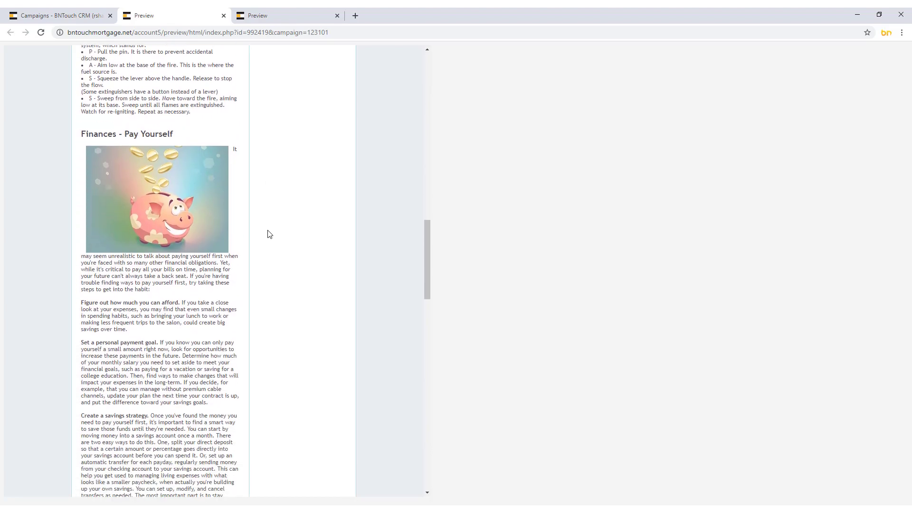
{"action": "left_click", "coordinate": [223, 16]}
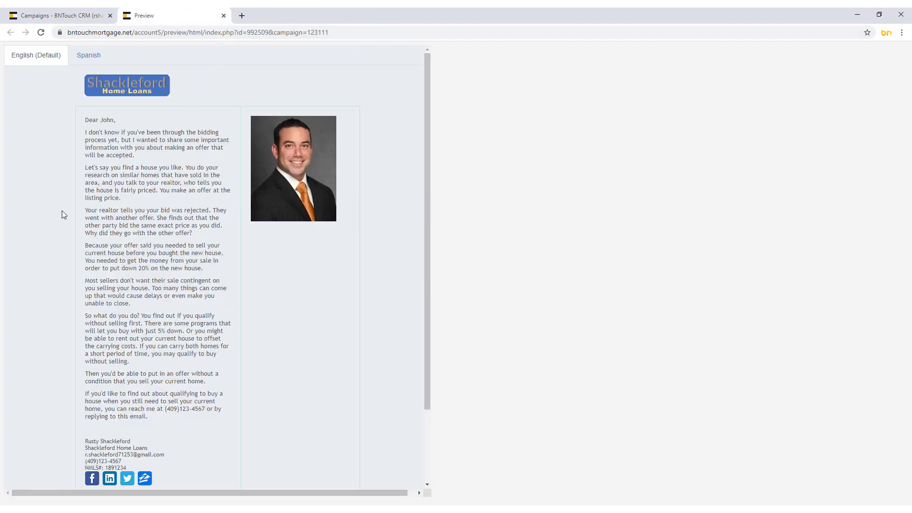
{"action": "scroll", "coordinate": [61, 210], "scroll_direction": "down", "scroll_amount": 2}
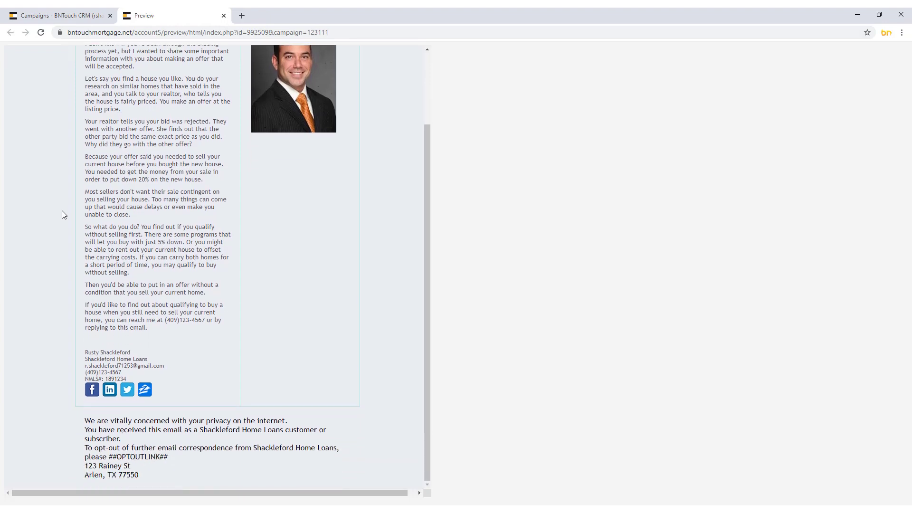
{"action": "scroll", "coordinate": [61, 210], "scroll_direction": "up", "scroll_amount": 2}
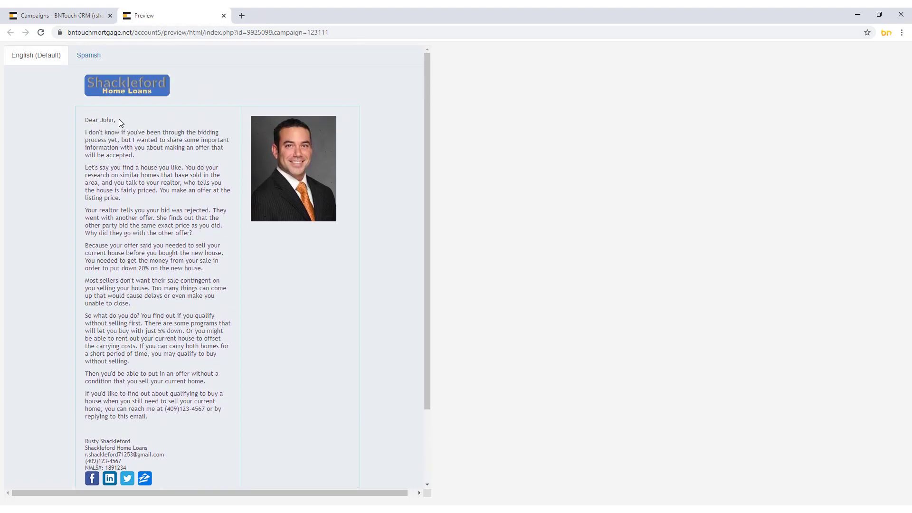
Close the letter preview and scroll through the Leads & Prospects campaign list
{"action": "left_click", "coordinate": [224, 16]}
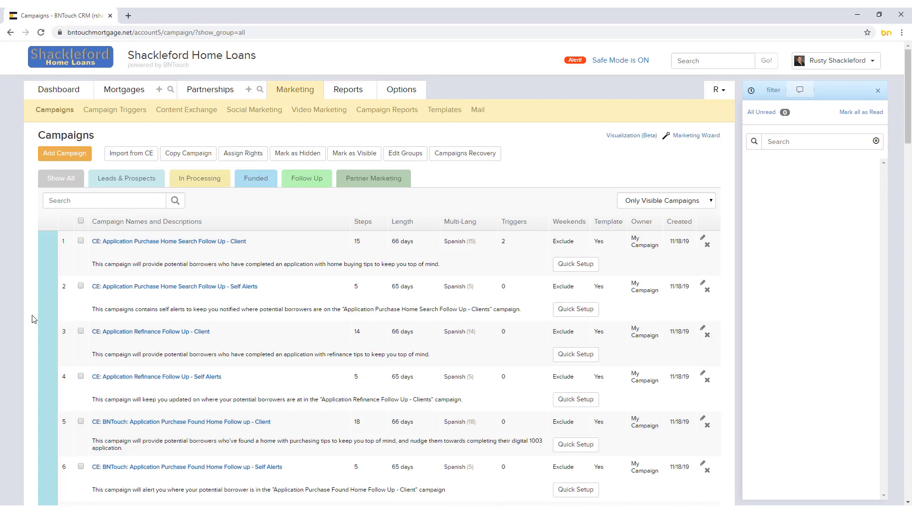
{"action": "scroll", "coordinate": [33, 319], "scroll_direction": "down", "scroll_amount": 6}
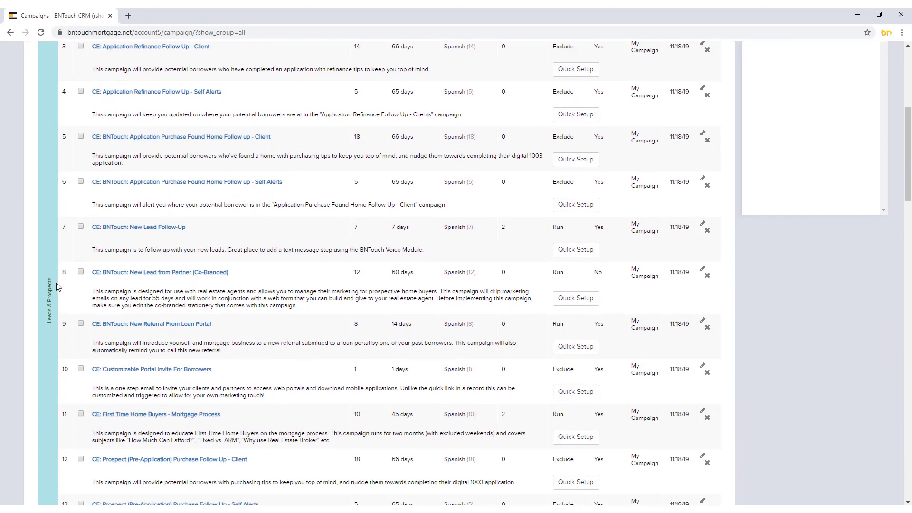
{"action": "scroll", "coordinate": [56, 285], "scroll_direction": "up", "scroll_amount": 6}
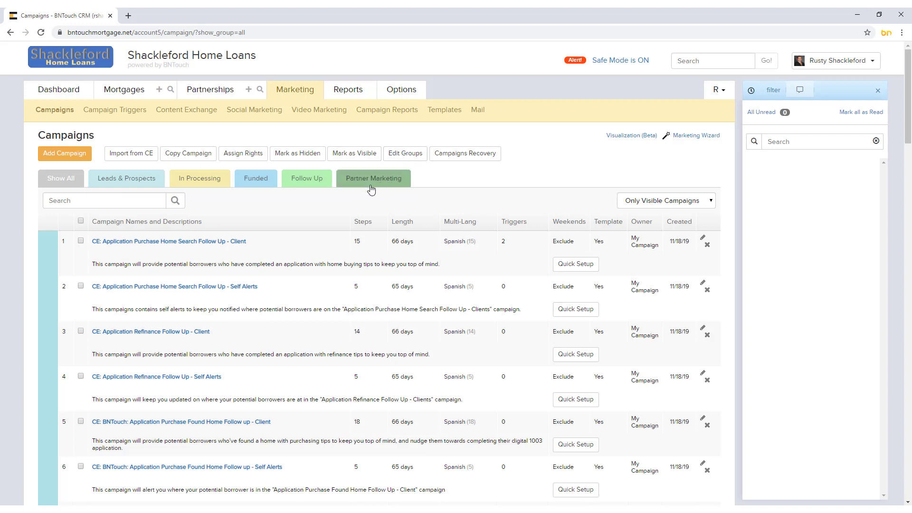
Filter the campaign list to In Processing, then to Funded campaigns
{"action": "left_click", "coordinate": [206, 183]}
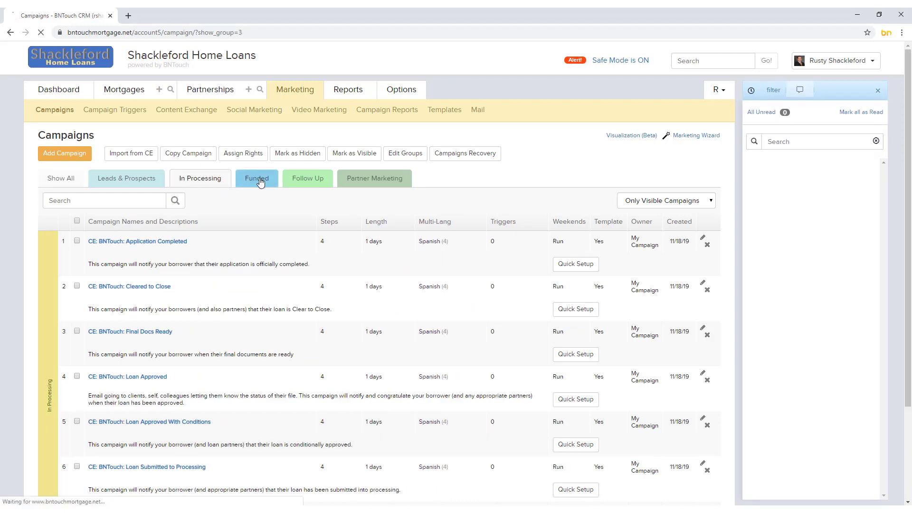
{"action": "left_click", "coordinate": [260, 182]}
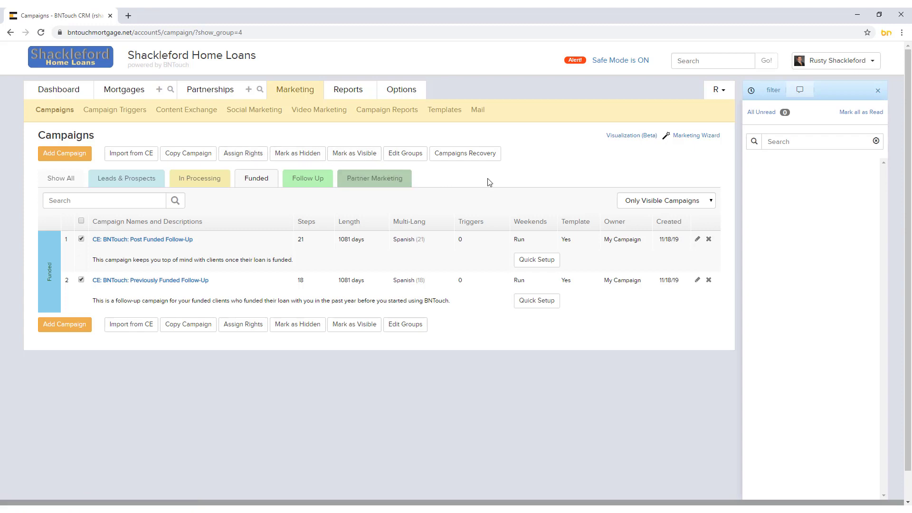
{"action": "left_click", "coordinate": [692, 205]}
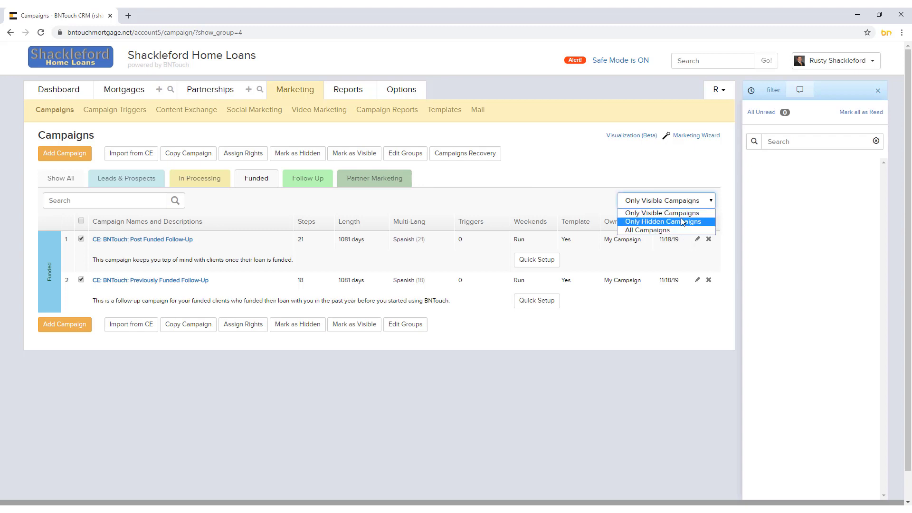
{"action": "left_click", "coordinate": [600, 180]}
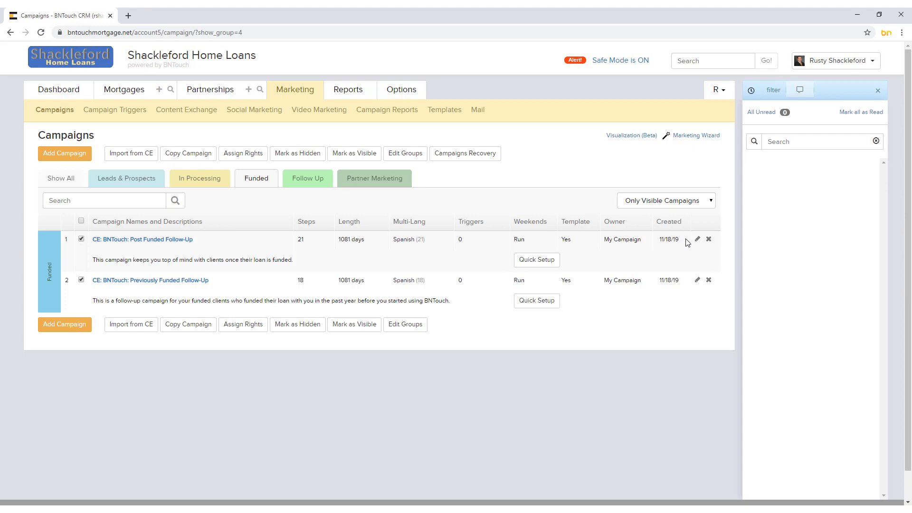
Run and confirm Quick Setup for Post Funded Follow-Up, then go back to Campaigns
{"action": "left_click", "coordinate": [529, 265]}
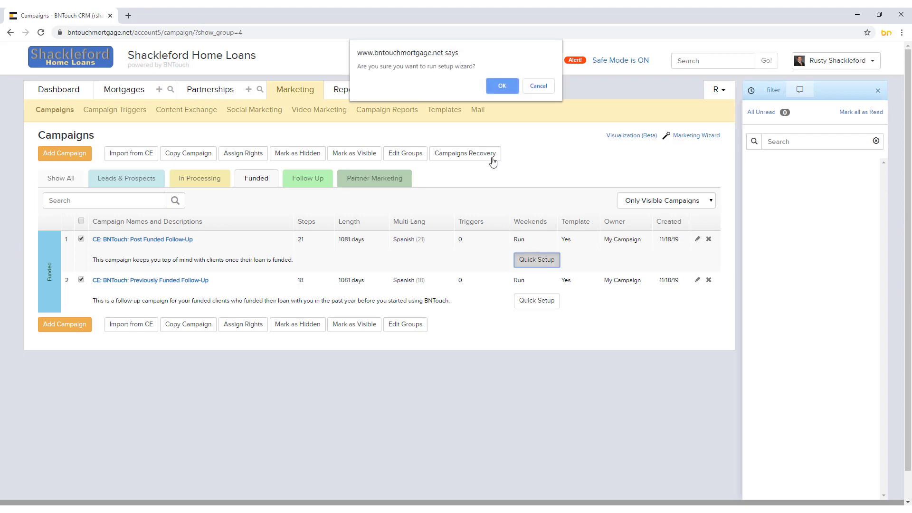
{"action": "left_click", "coordinate": [501, 87]}
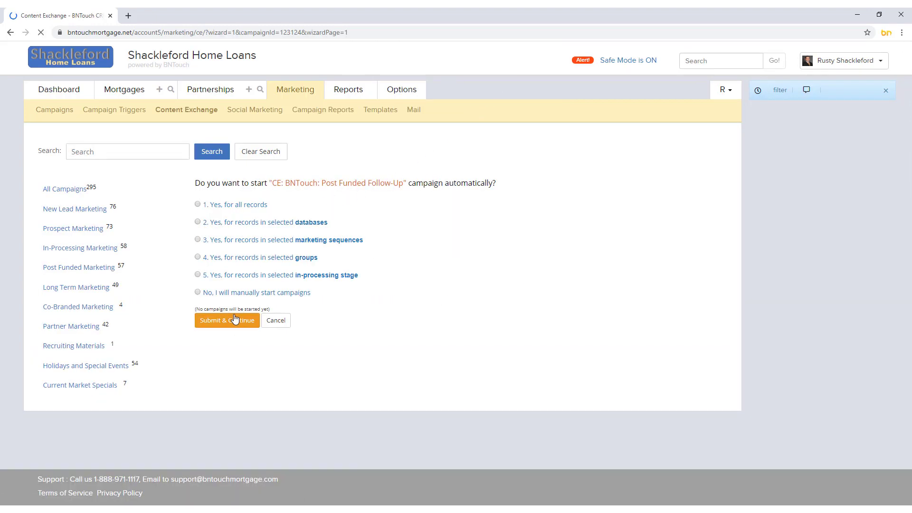
{"action": "left_click", "coordinate": [63, 110]}
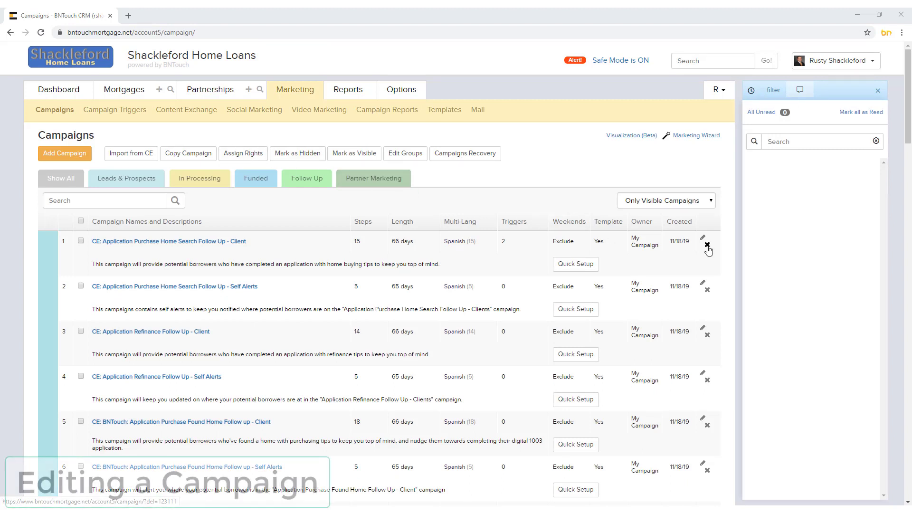
Open the CE: Application Purchase Home Search Follow Up - Client campaign and review its 15 steps
{"action": "left_click", "coordinate": [119, 241]}
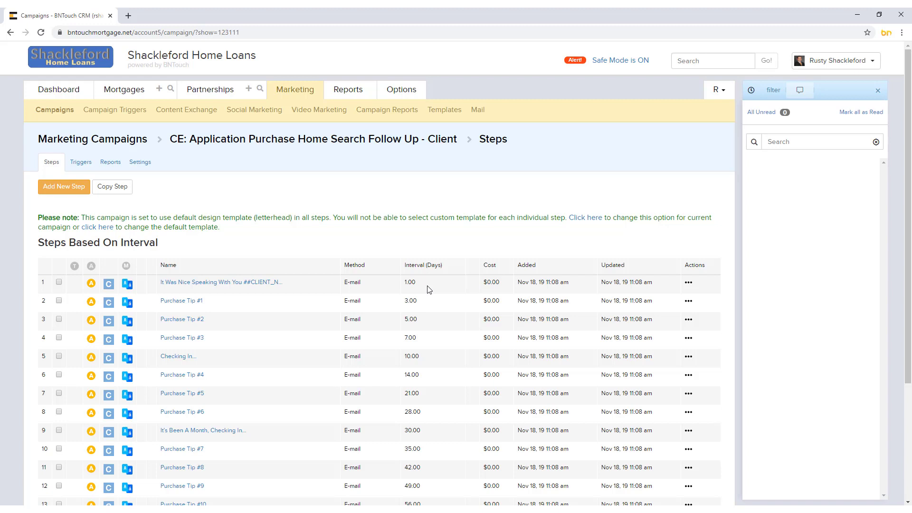
{"action": "scroll", "coordinate": [429, 289], "scroll_direction": "down", "scroll_amount": 4}
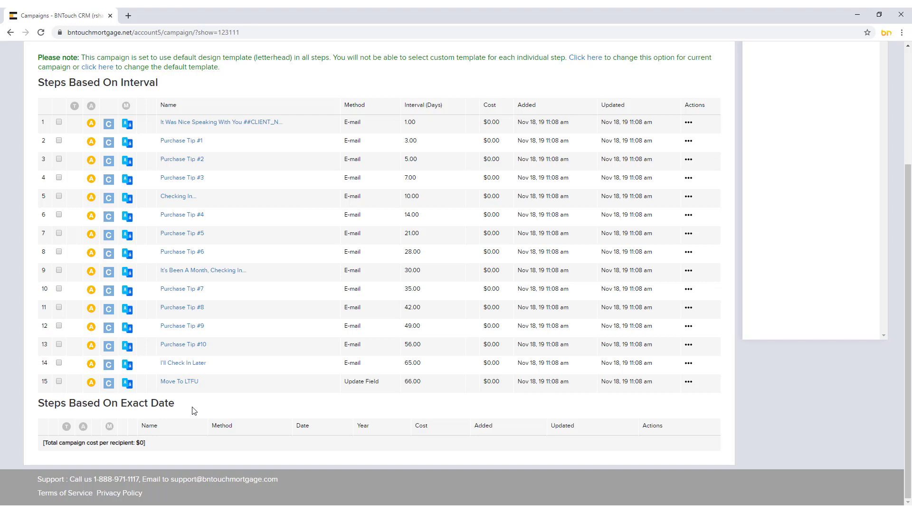
{"action": "scroll", "coordinate": [194, 411], "scroll_direction": "up", "scroll_amount": 4}
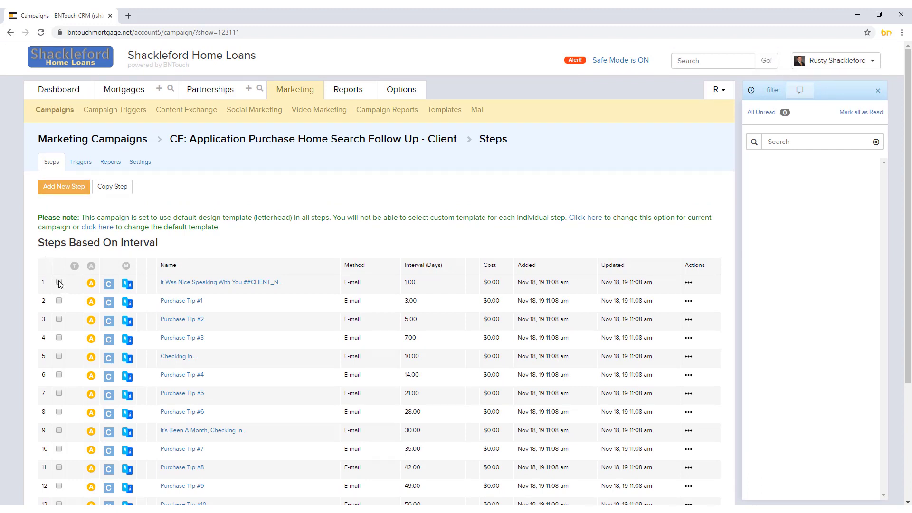
Start Copy Step and view the Select Campaign targets without choosing one
{"action": "left_click", "coordinate": [114, 185]}
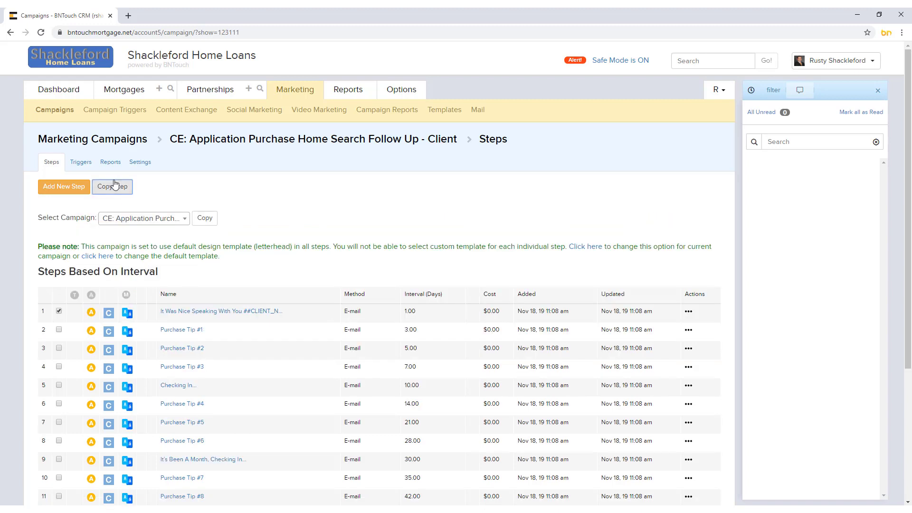
{"action": "left_click", "coordinate": [138, 219]}
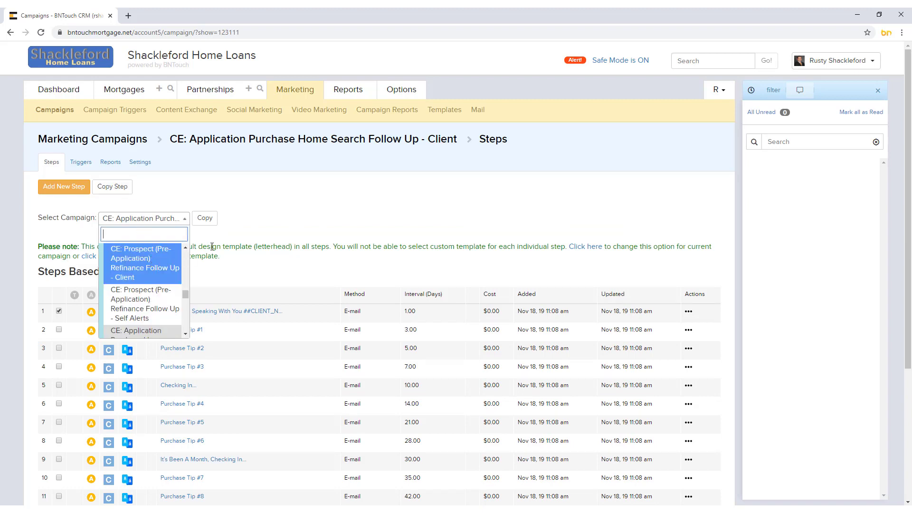
{"action": "left_click", "coordinate": [238, 232]}
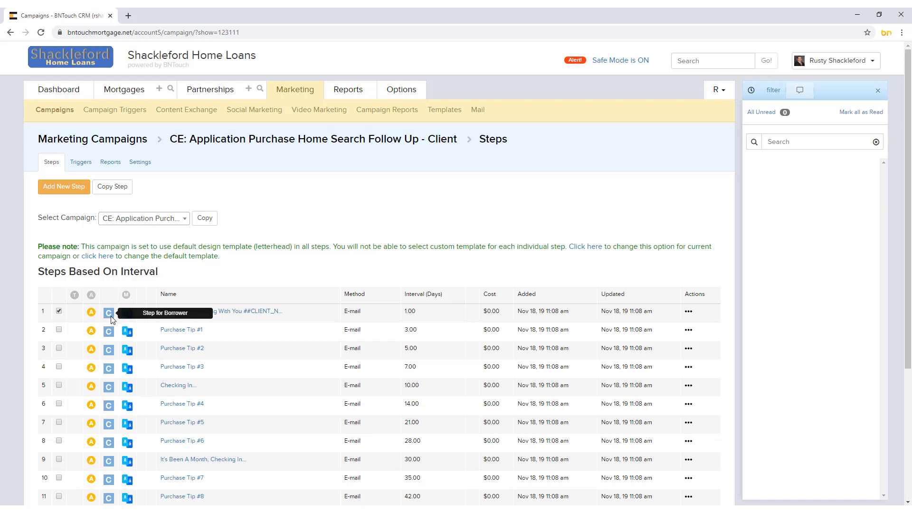
{"action": "scroll", "coordinate": [144, 335], "scroll_direction": "down", "scroll_amount": 4}
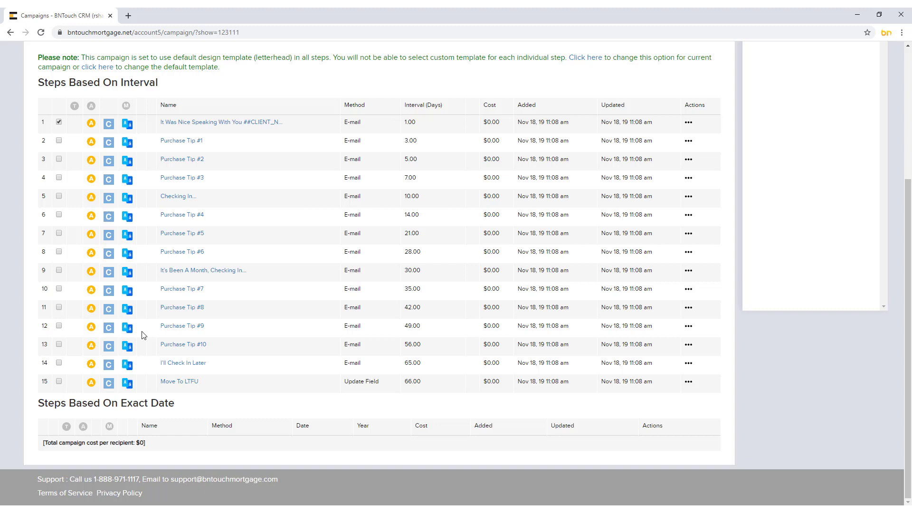
{"action": "scroll", "coordinate": [144, 336], "scroll_direction": "up", "scroll_amount": 4}
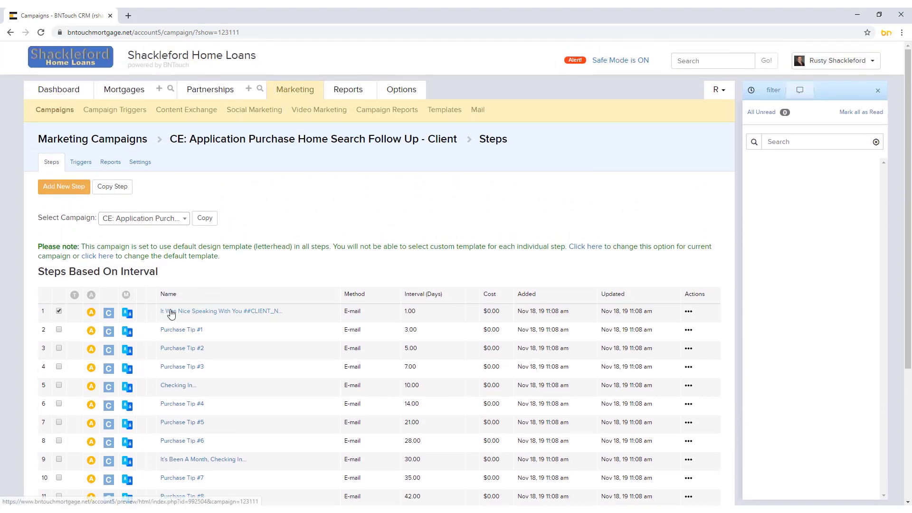
Preview the 'It Was Nice Speaking With You' email, then check and dismiss its Actions menu
{"action": "left_click", "coordinate": [171, 311]}
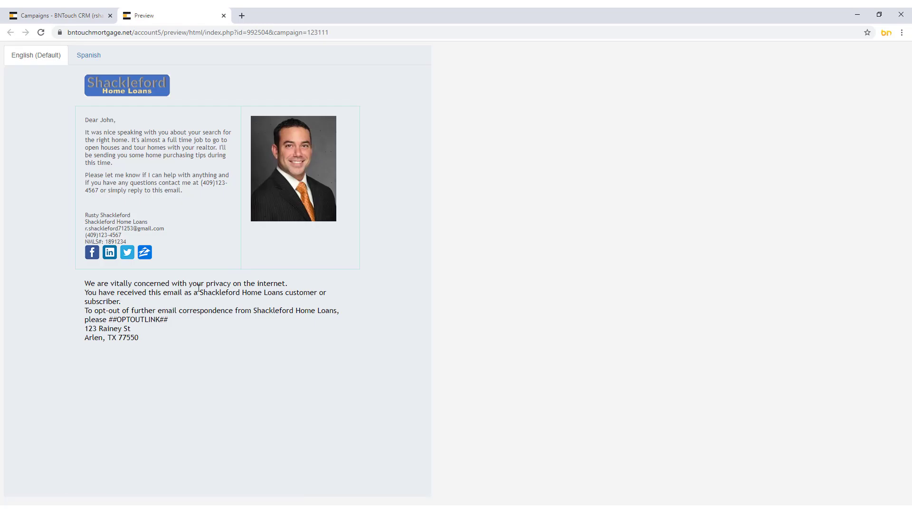
{"action": "left_click", "coordinate": [224, 15]}
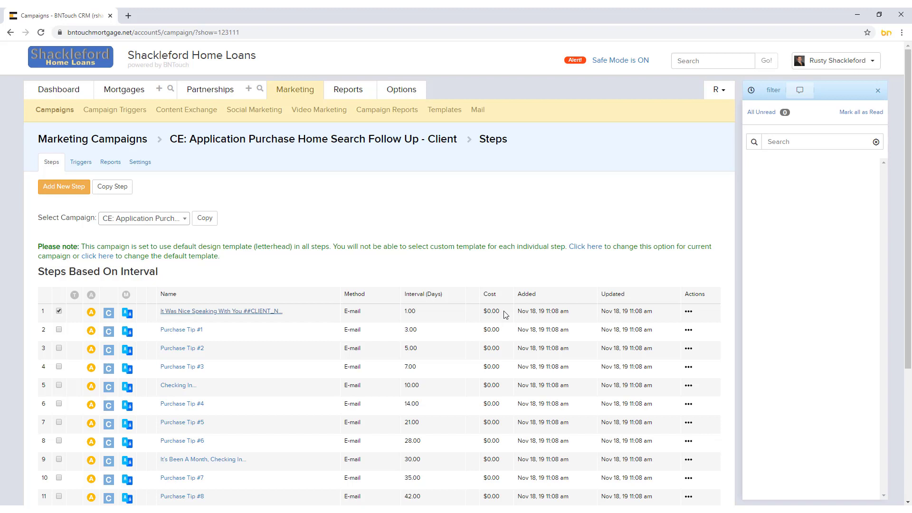
{"action": "left_click", "coordinate": [687, 313]}
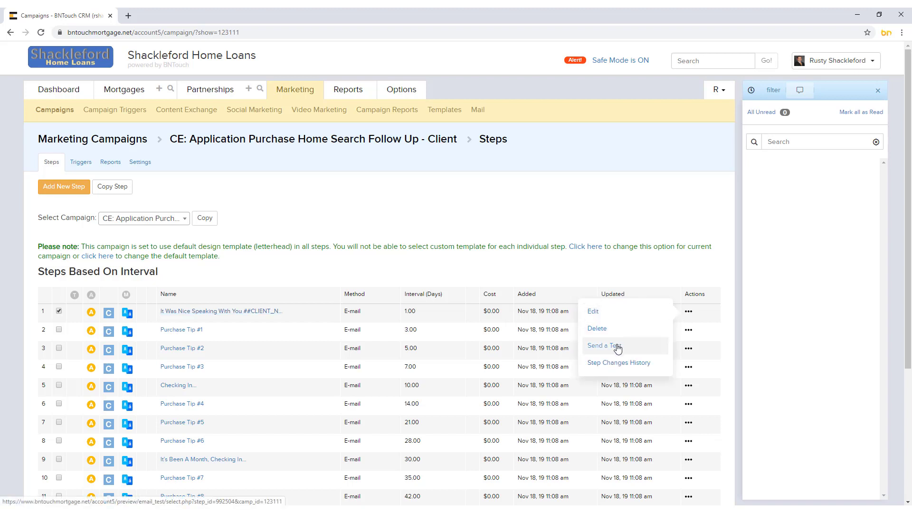
{"action": "left_click", "coordinate": [538, 269]}
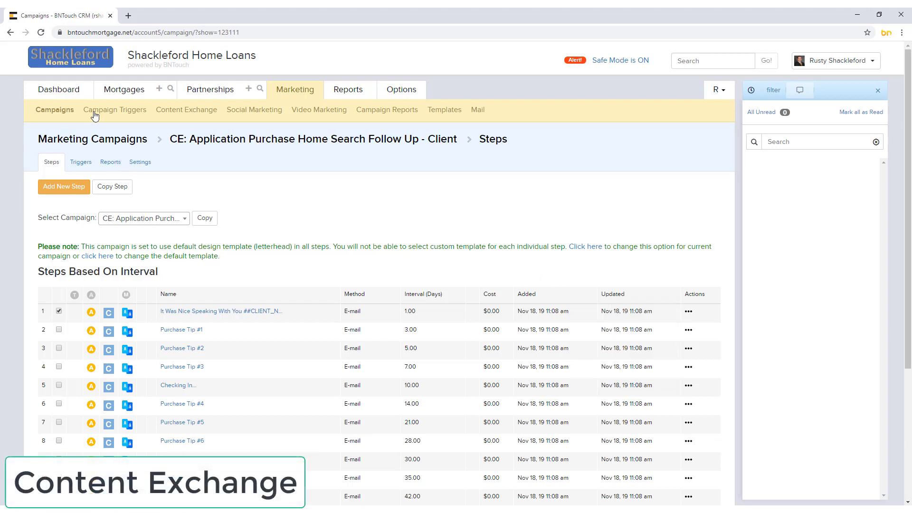
Preview Holidays - Merry Christmas 2017-2026 in Content Exchange, then show Campaigns by Subscribers
{"action": "left_click", "coordinate": [182, 116]}
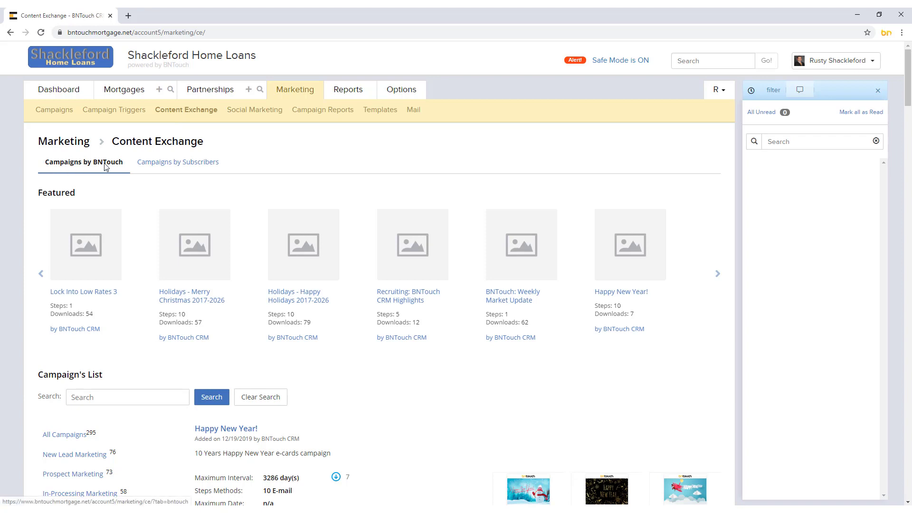
{"action": "left_click", "coordinate": [185, 298]}
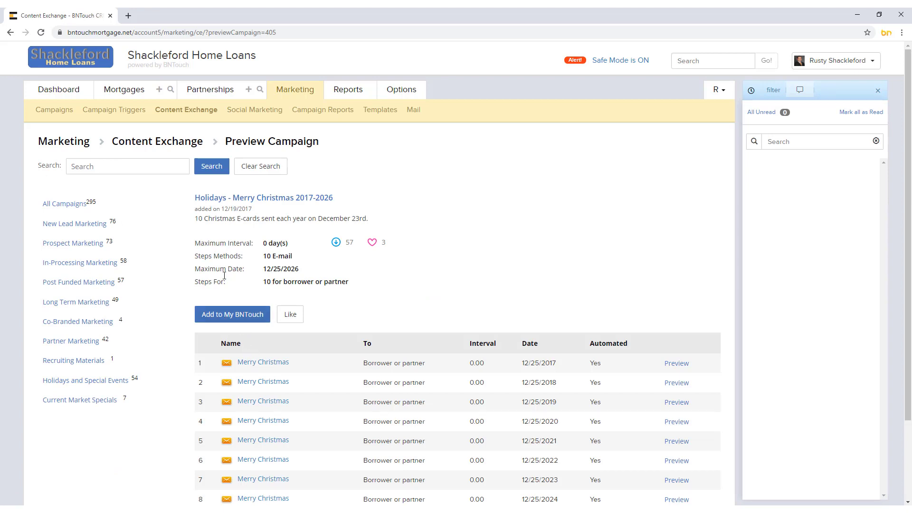
{"action": "left_click", "coordinate": [166, 147]}
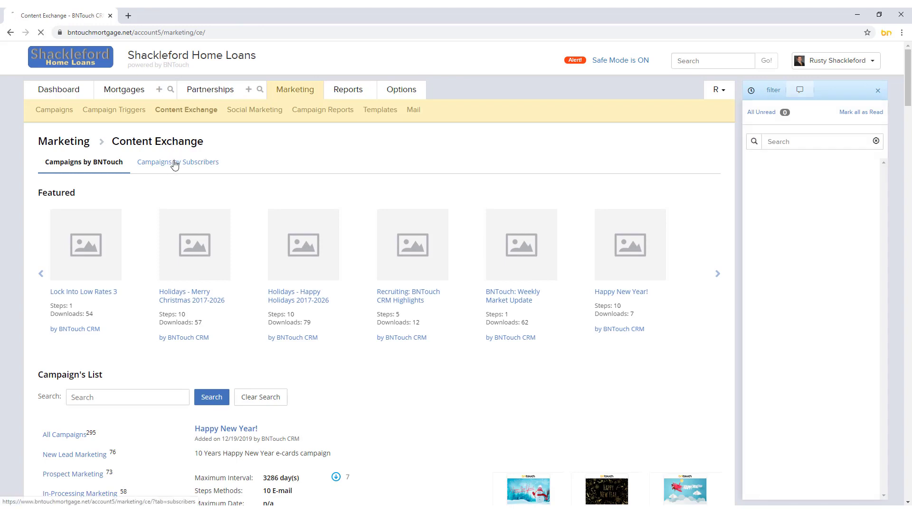
{"action": "left_click", "coordinate": [175, 162]}
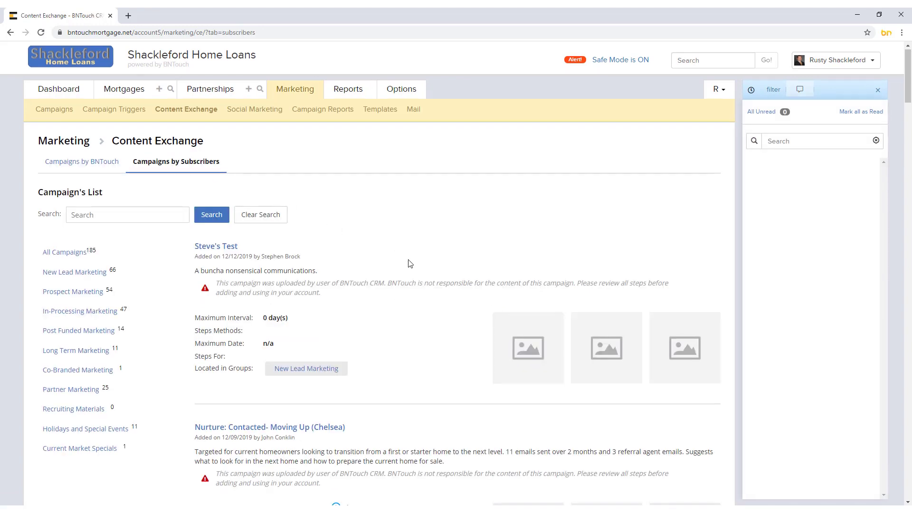
Browse the 185 subscriber-shared campaigns, then move to Social Marketing
{"action": "scroll", "coordinate": [410, 264], "scroll_direction": "down", "scroll_amount": 10}
{"action": "scroll", "coordinate": [410, 264], "scroll_direction": "down", "scroll_amount": 5}
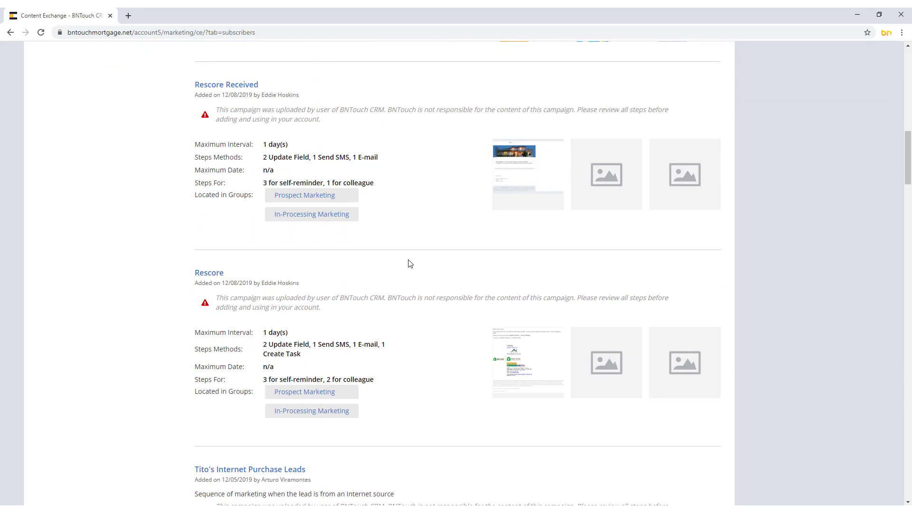
{"action": "scroll", "coordinate": [410, 264], "scroll_direction": "up", "scroll_amount": 15}
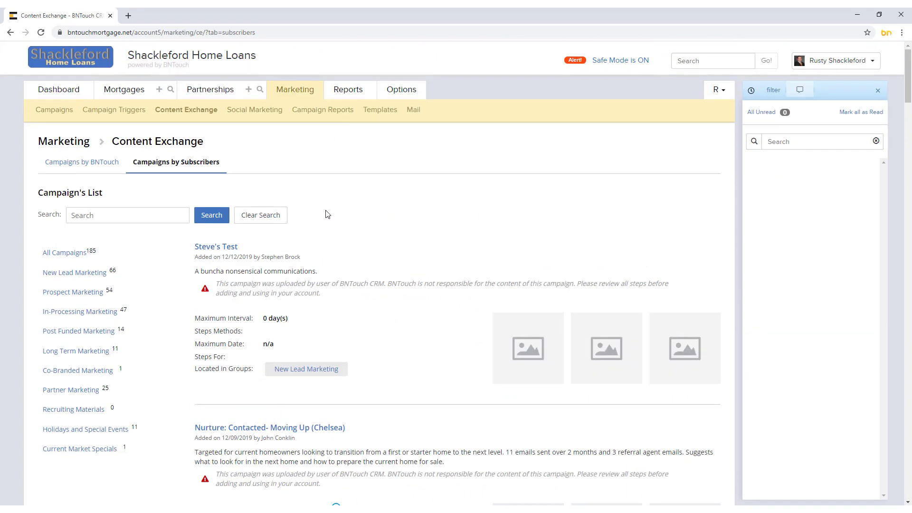
{"action": "left_click", "coordinate": [252, 117]}
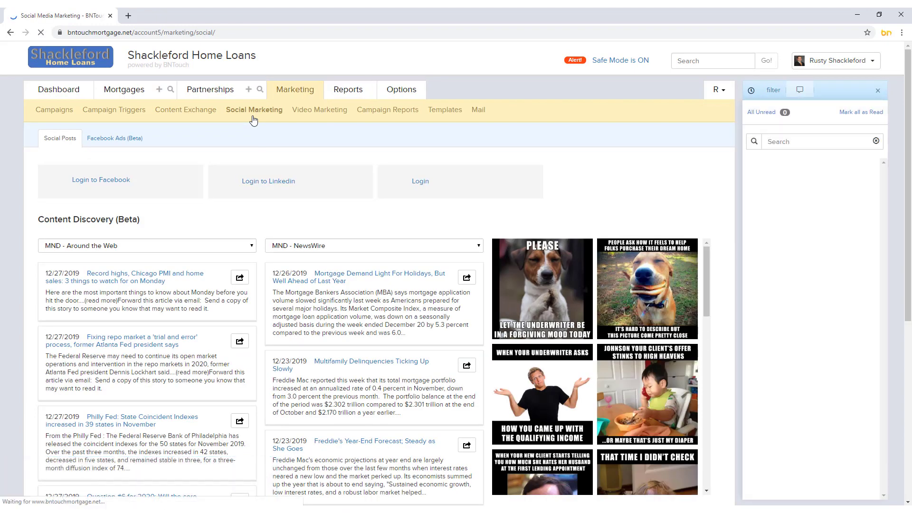
{"action": "left_click", "coordinate": [53, 251]}
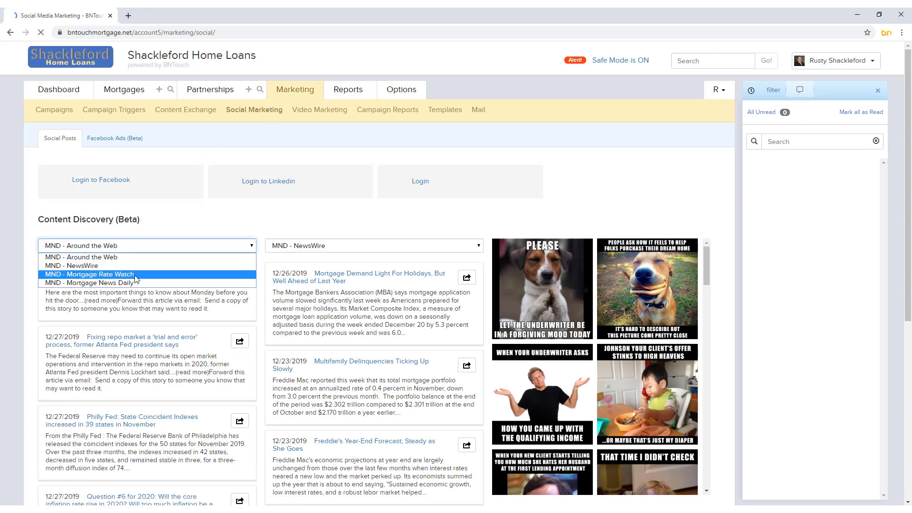
{"action": "left_click", "coordinate": [231, 222]}
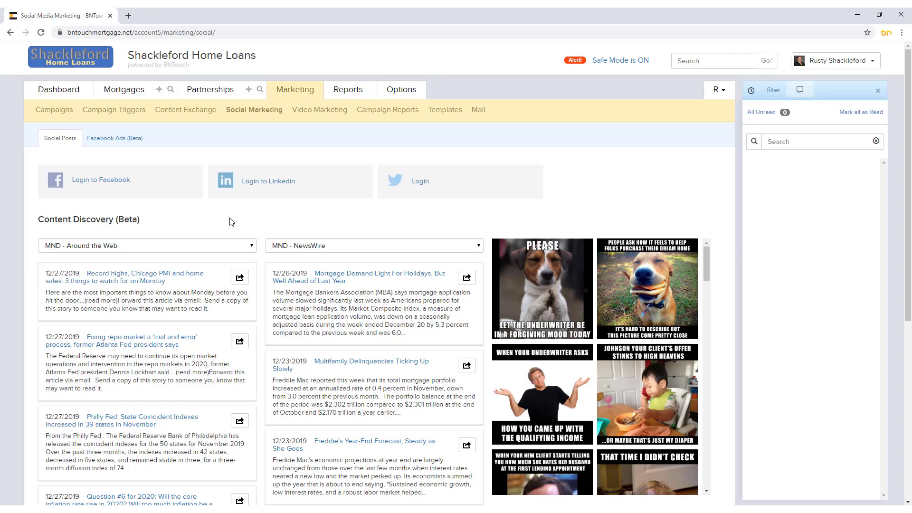
{"action": "scroll", "coordinate": [232, 222], "scroll_direction": "down", "scroll_amount": 6}
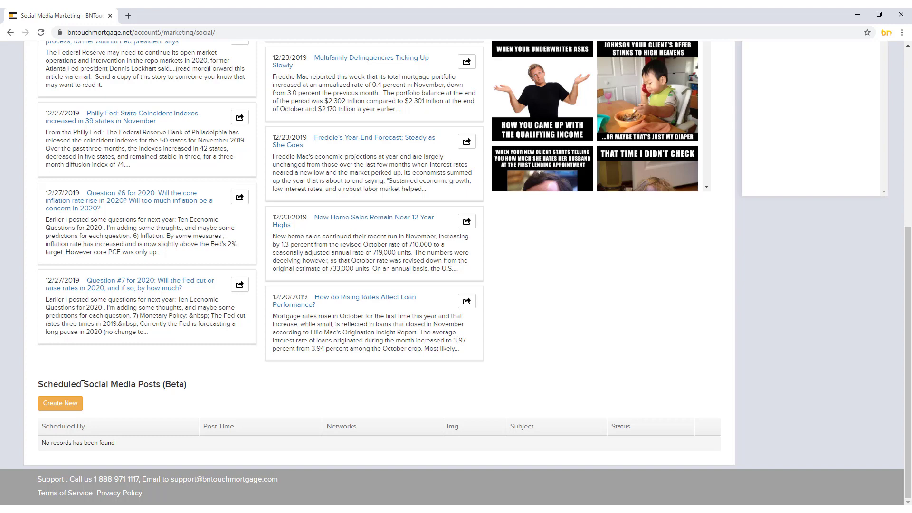
Start a new Facebook post with subject Hello and text 'Hello, everyone!'
{"action": "left_click", "coordinate": [56, 404]}
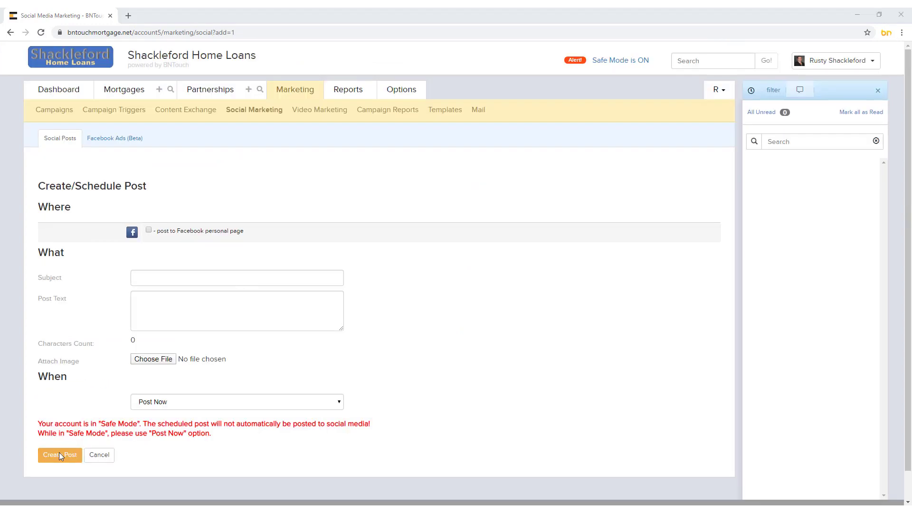
{"action": "left_click", "coordinate": [149, 230]}
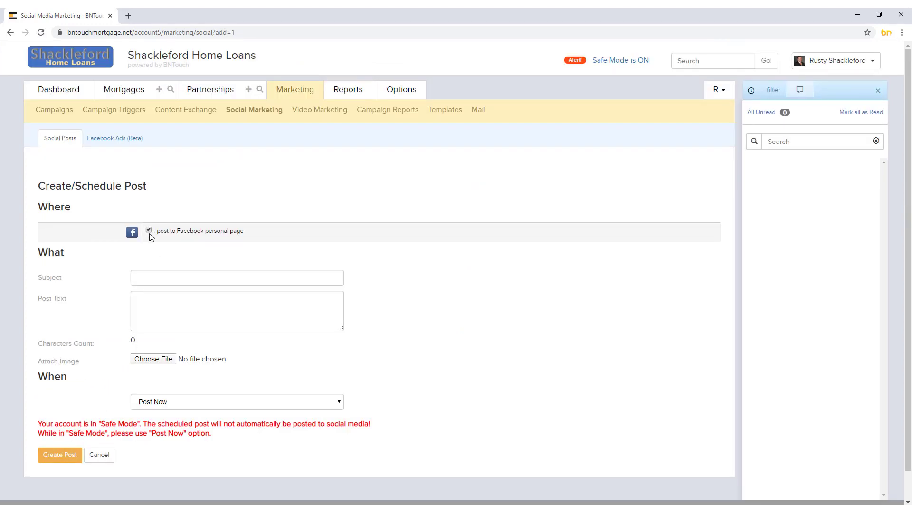
{"action": "left_click", "coordinate": [153, 281]}
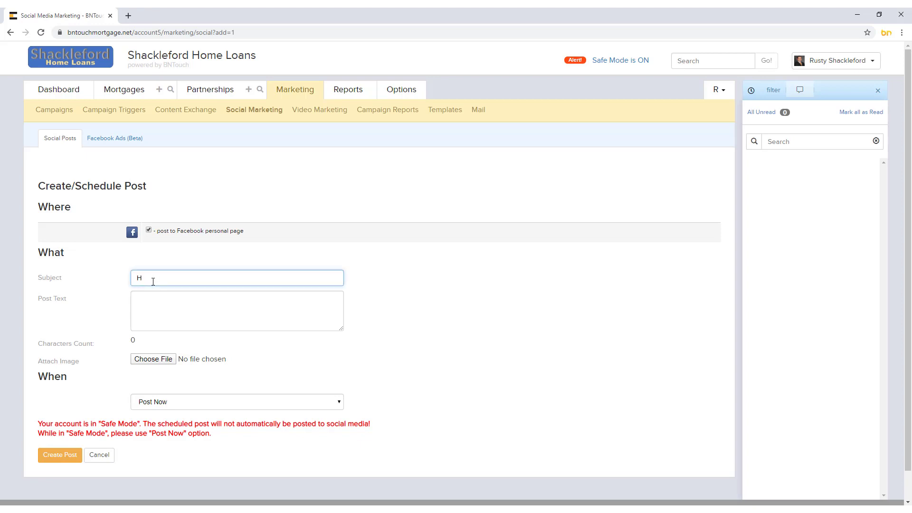
{"action": "left_click", "coordinate": [152, 300]}
{"action": "type", "text": "Hello everyone!"}
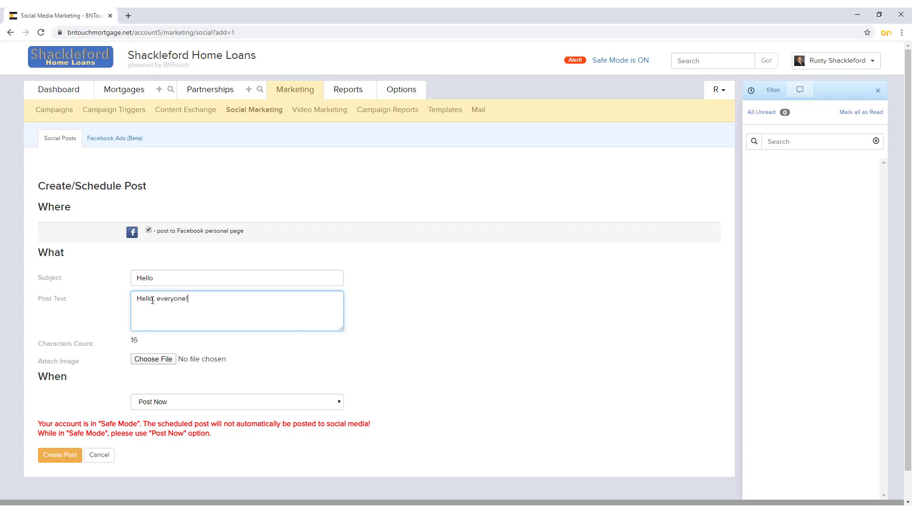
Attach BNTouchLogo.png, schedule the post for later, then view New Lead Follow-Up records in Campaign Reports
{"action": "left_click", "coordinate": [151, 360]}
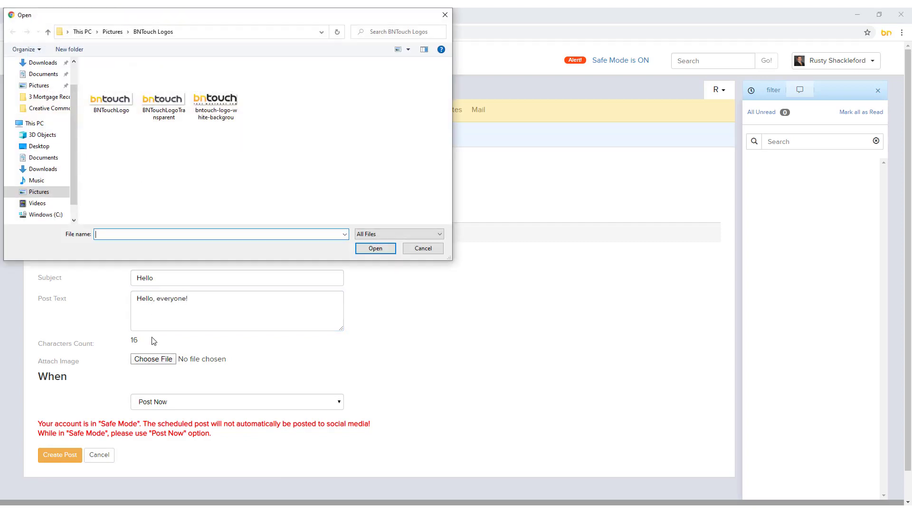
{"action": "double_click", "coordinate": [110, 104]}
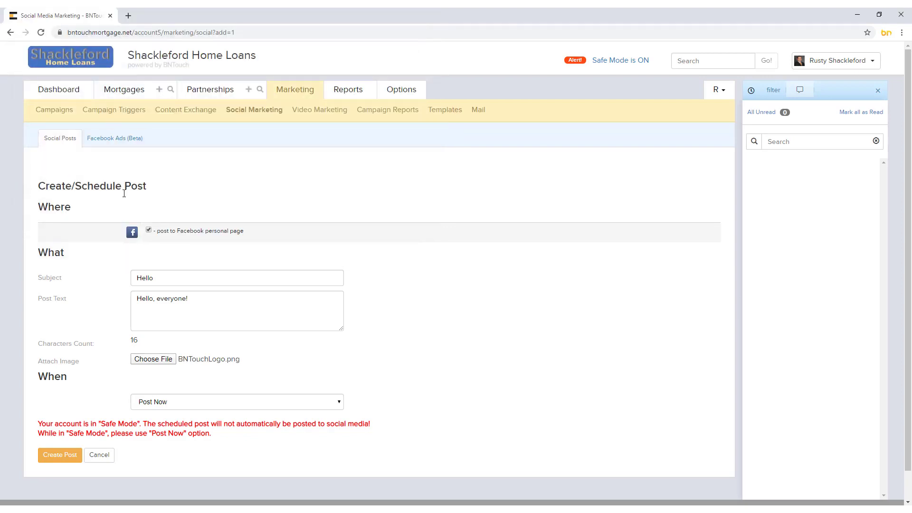
{"action": "left_click", "coordinate": [154, 397]}
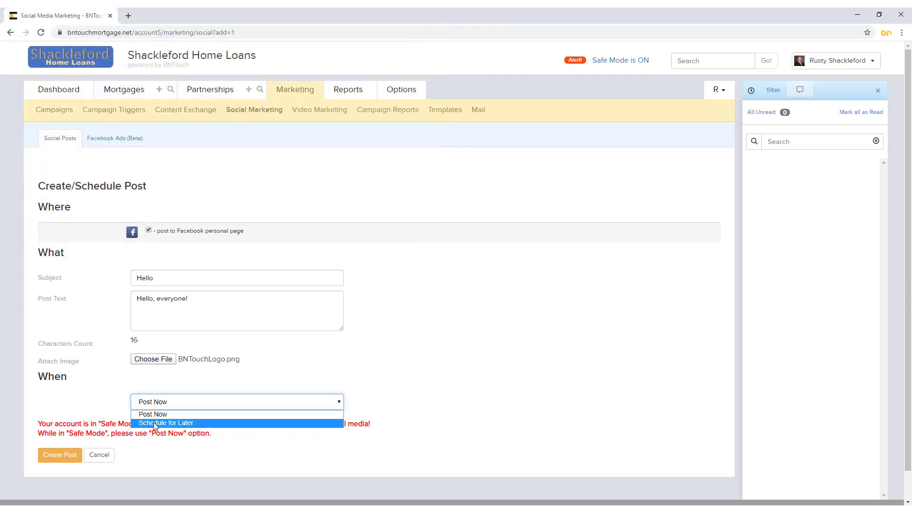
{"action": "left_click", "coordinate": [153, 423]}
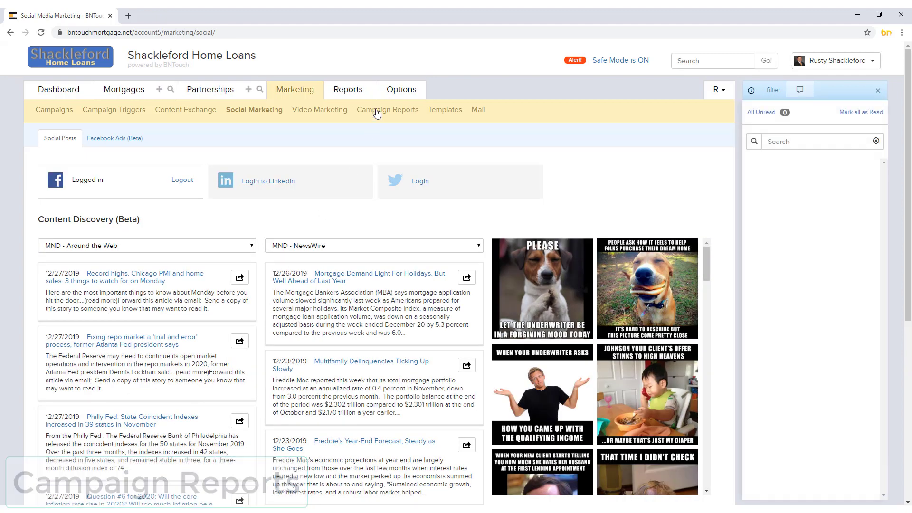
{"action": "left_click", "coordinate": [376, 112]}
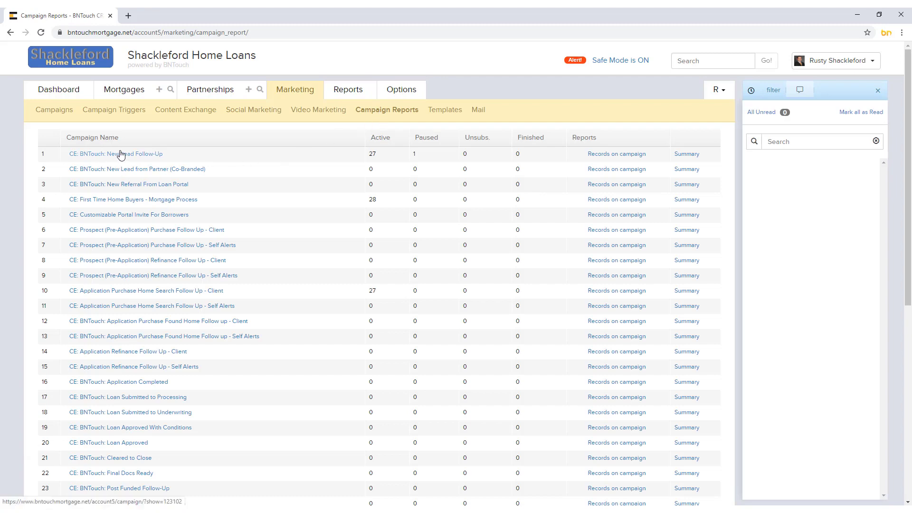
{"action": "left_click", "coordinate": [627, 159]}
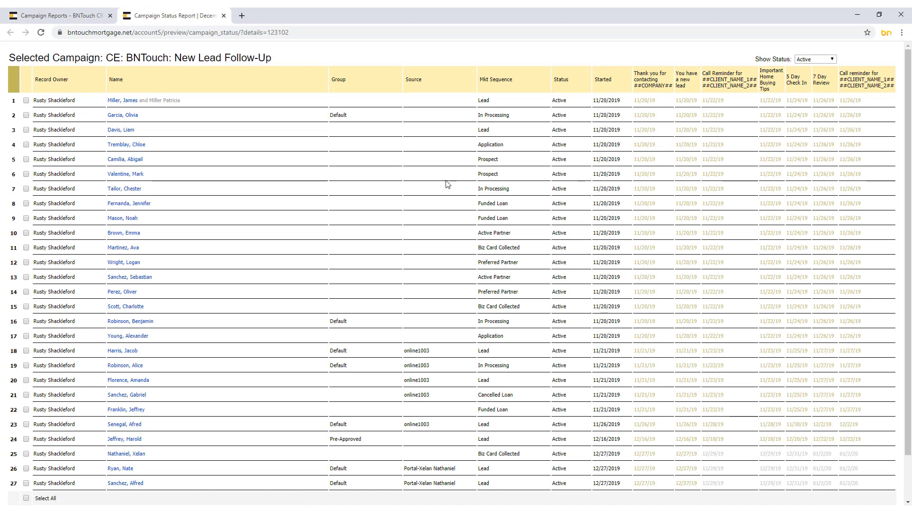
{"action": "scroll", "coordinate": [164, 130], "scroll_direction": "down", "scroll_amount": 2}
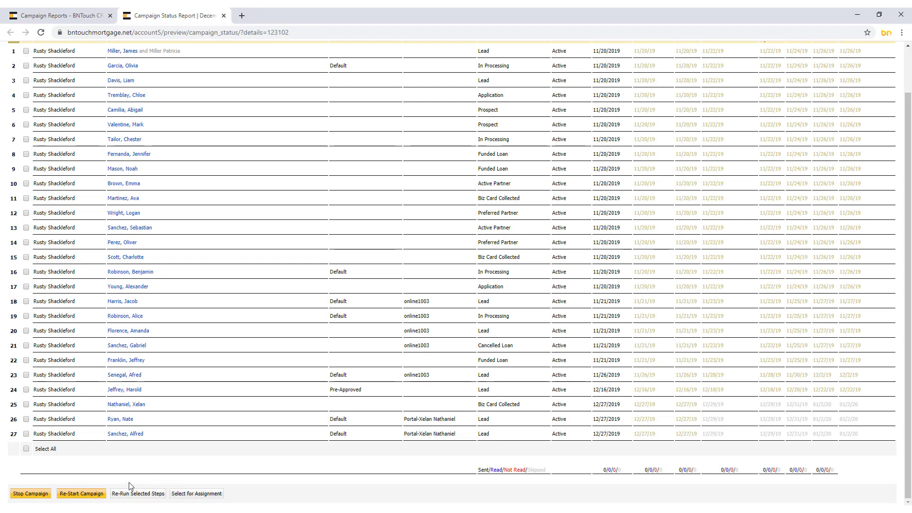
{"action": "left_click", "coordinate": [26, 433]}
{"action": "left_click", "coordinate": [26, 419]}
{"action": "left_click", "coordinate": [26, 404]}
{"action": "left_click", "coordinate": [194, 492]}
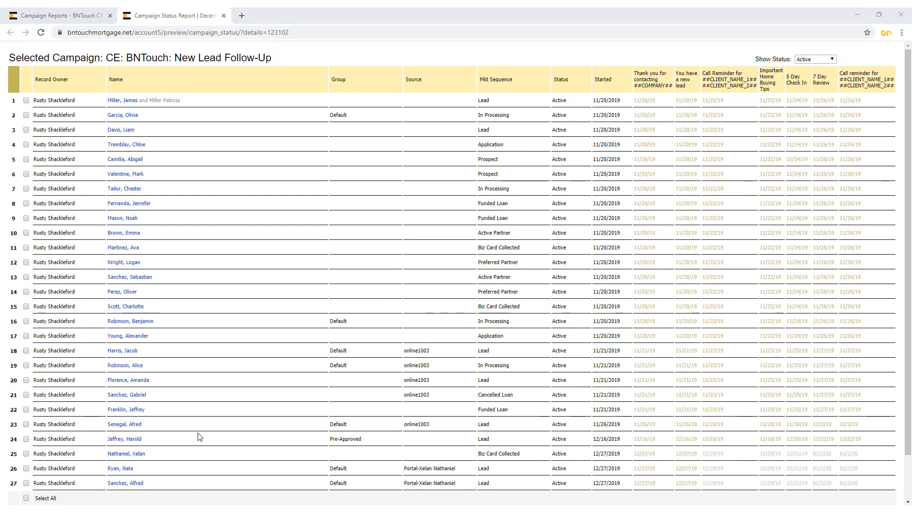
Close the status report tab and open the Summary for CE: BNTouch: New Lead Follow-Up
{"action": "left_click", "coordinate": [223, 16]}
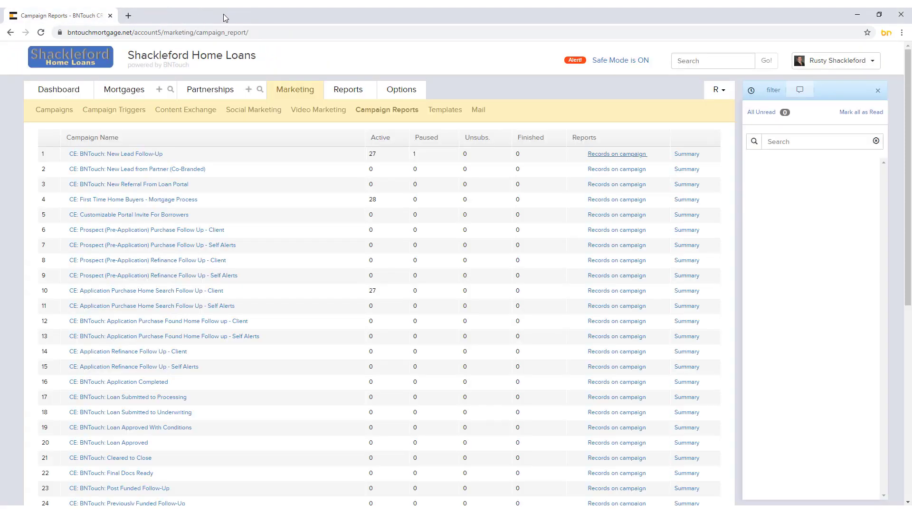
{"action": "left_click", "coordinate": [687, 155]}
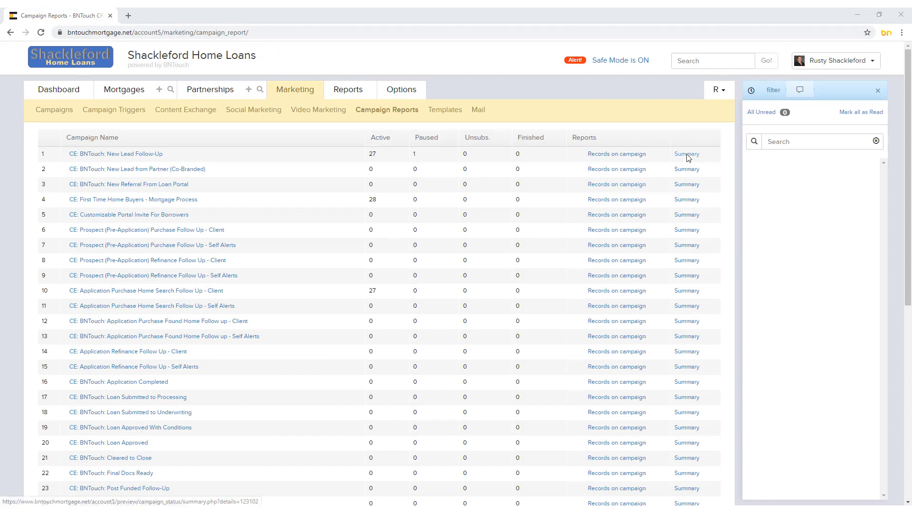